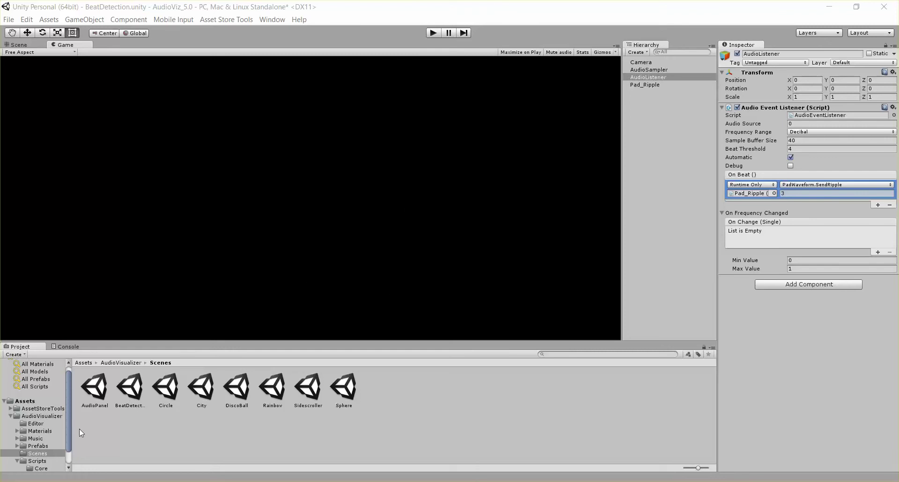
- Open the BeatDetection scene from the AudioVisualizer > Scenes folder in the Project panel
click(41, 417)
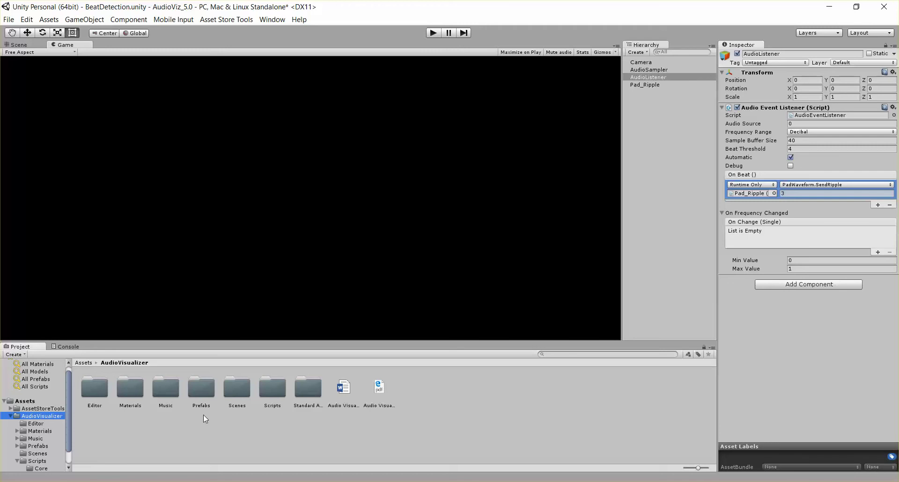
double_click(238, 389)
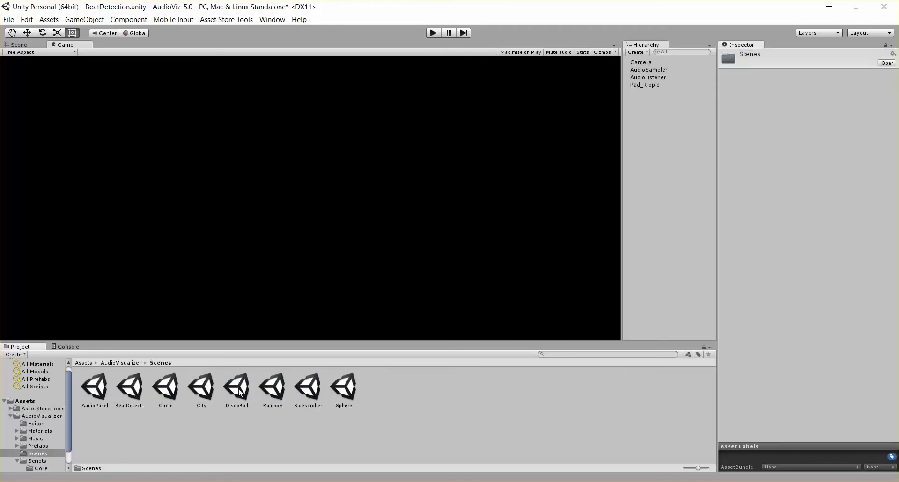
double_click(137, 397)
- Save the modified scene and start playing BeatDetection
click(433, 265)
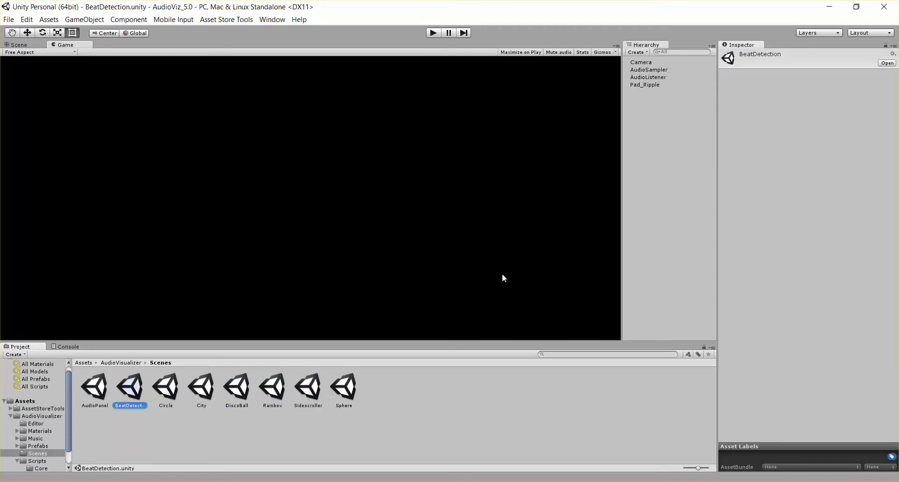
click(433, 34)
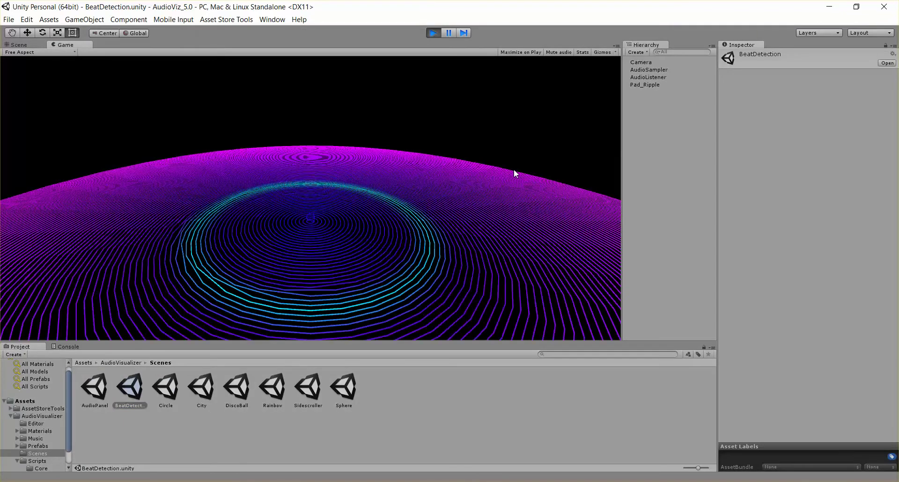
- Inspect AudioSampler's Audio Source and AudioListener's event settings, then stop playback
click(649, 69)
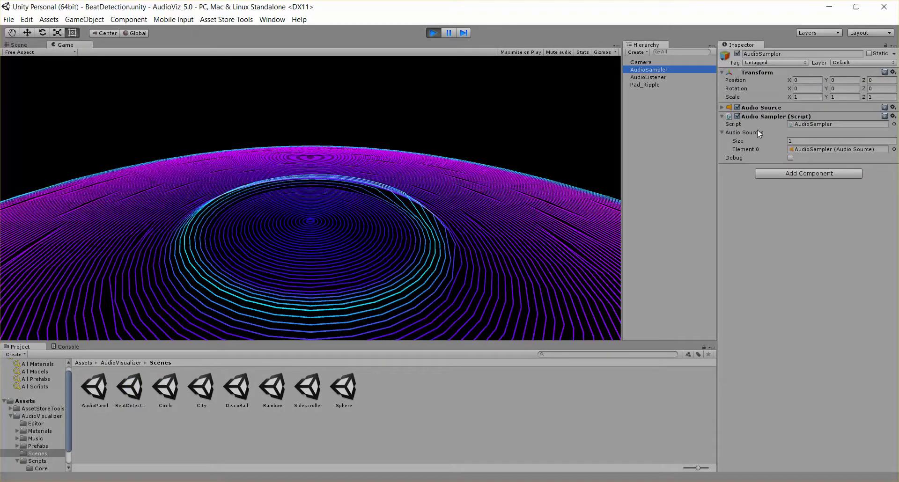
click(753, 107)
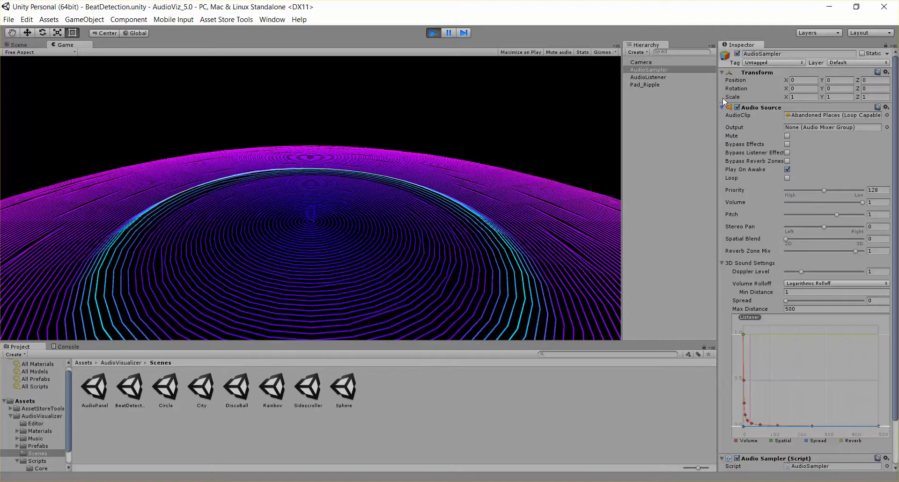
click(727, 111)
click(655, 77)
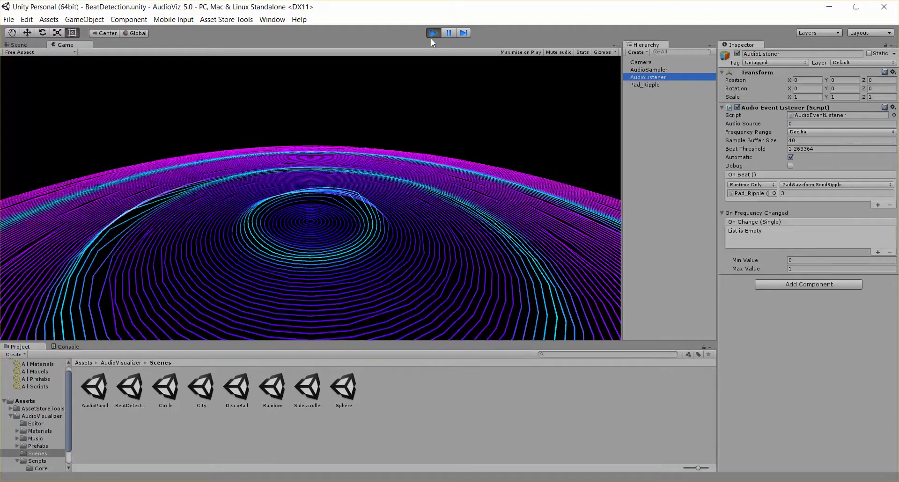
click(432, 34)
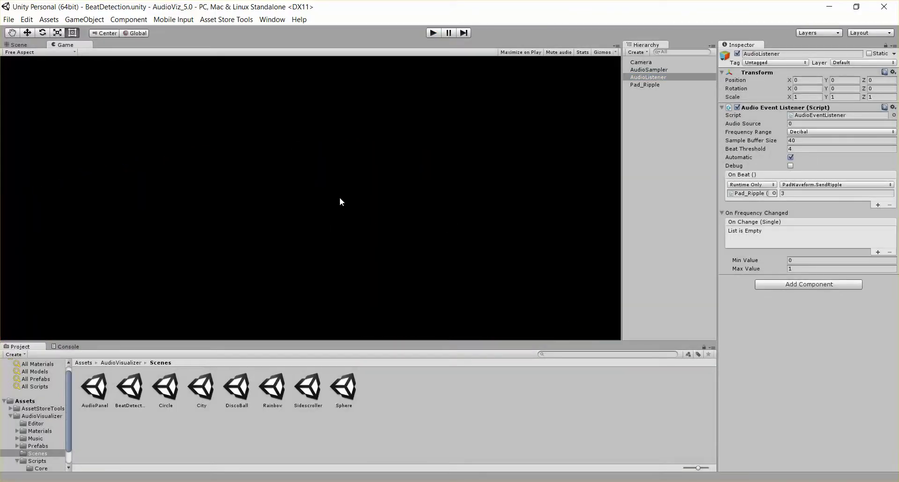
- In the Scene view, select Pad_Ripple, orbit around the pad, and expand its Line Attributes
click(21, 45)
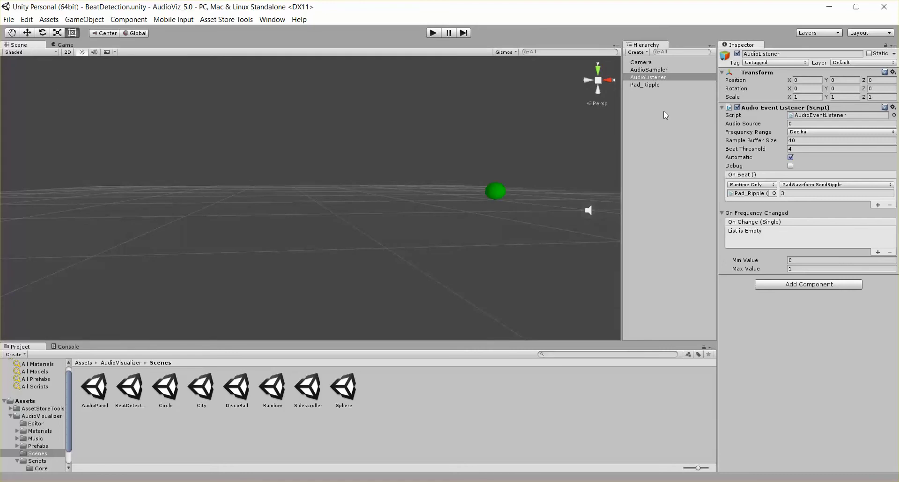
click(650, 85)
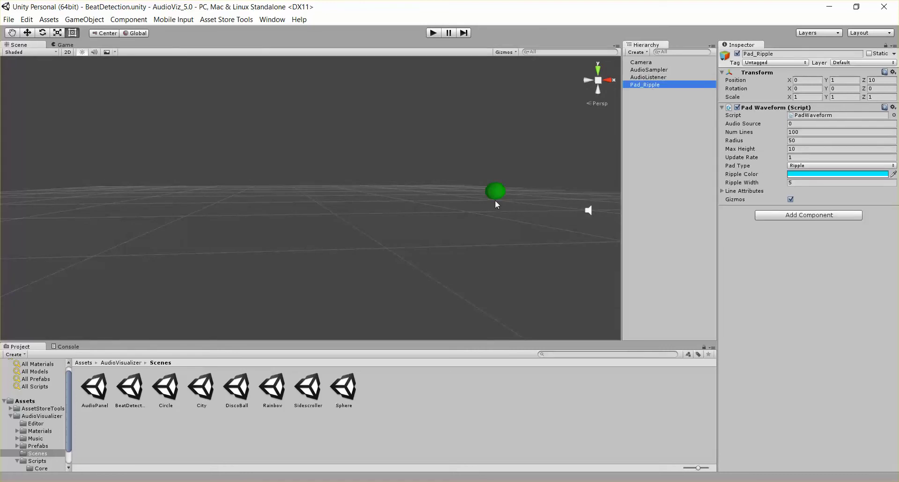
alt+drag(495, 201, 426, 222)
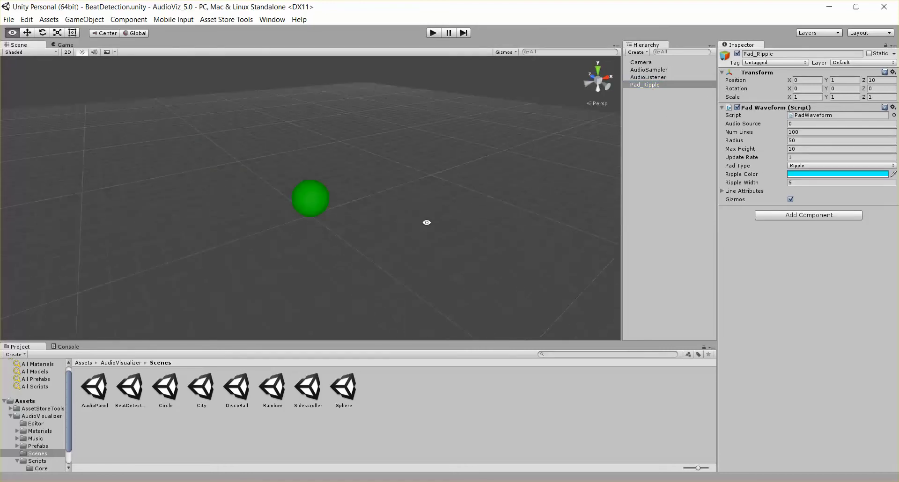
key(w)
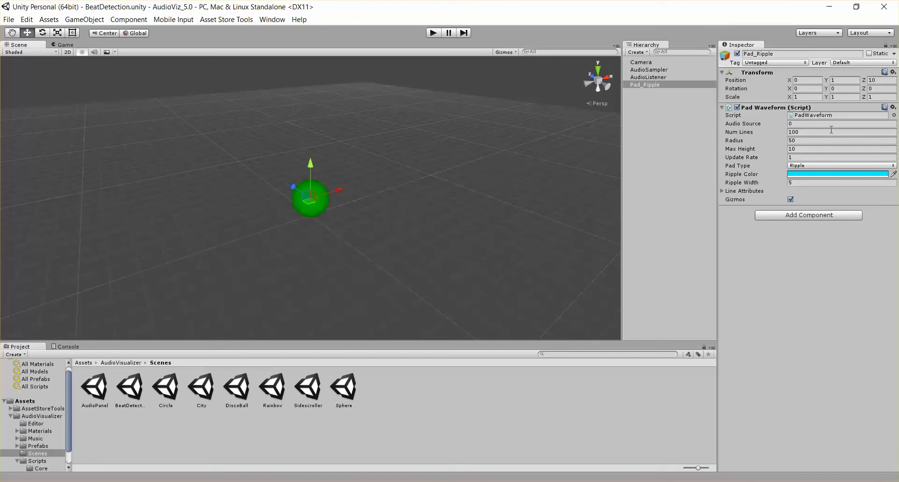
alt+drag(533, 179, 461, 194)
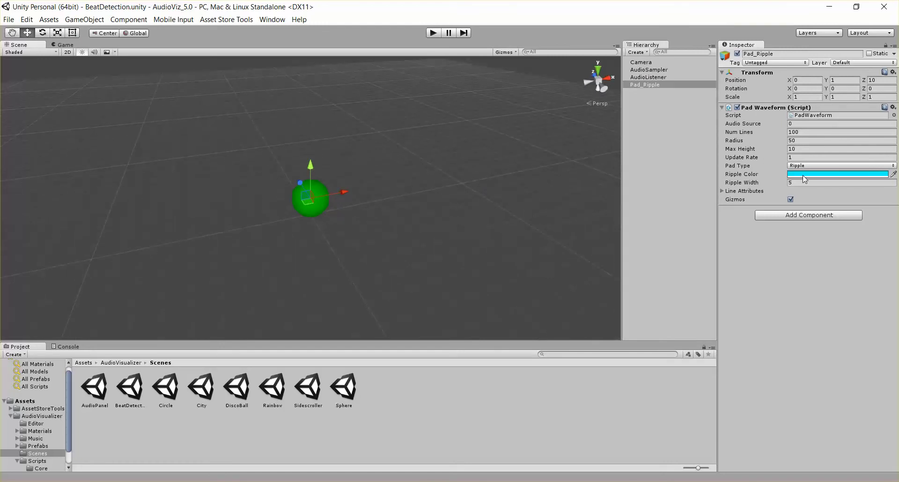
click(750, 191)
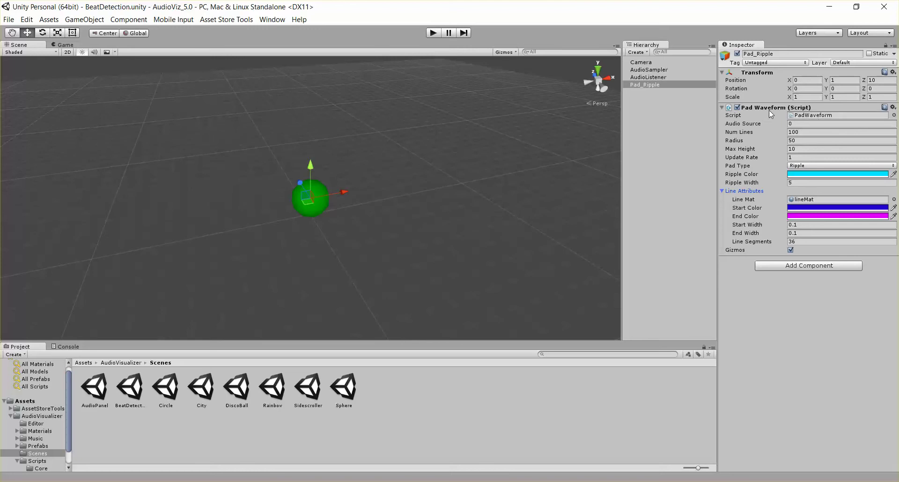
- On AudioListener, confirm On Beat keeps PadWaveform.SendRipple with parameter value 3
click(650, 77)
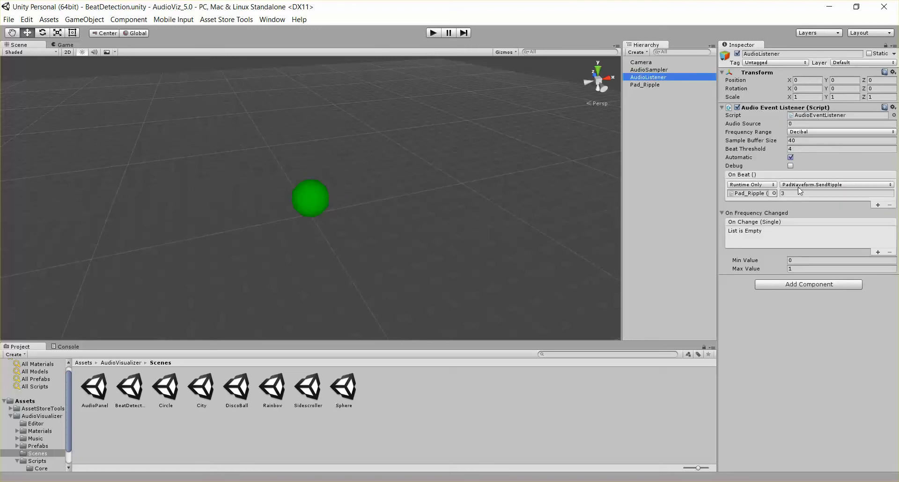
click(819, 186)
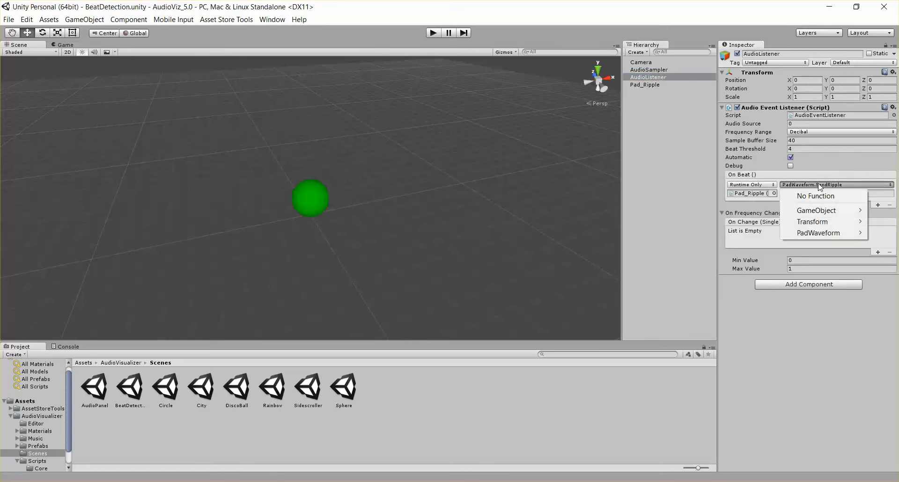
click(820, 173)
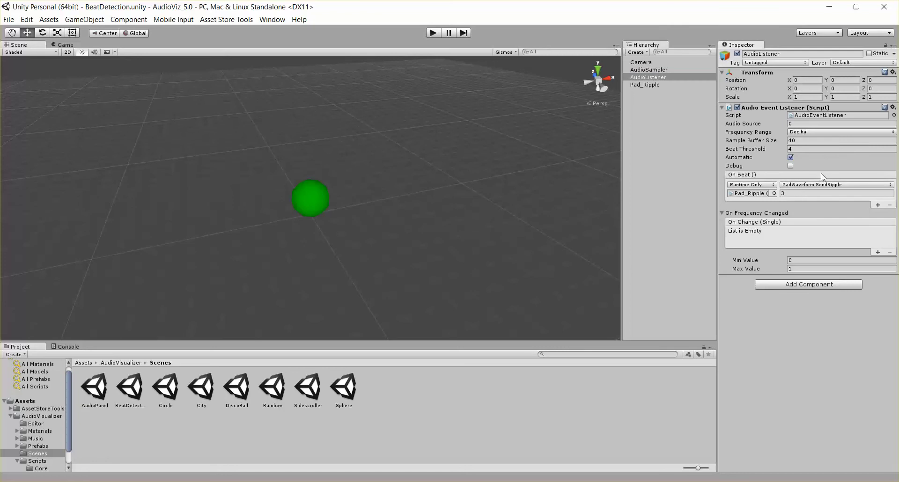
click(805, 194)
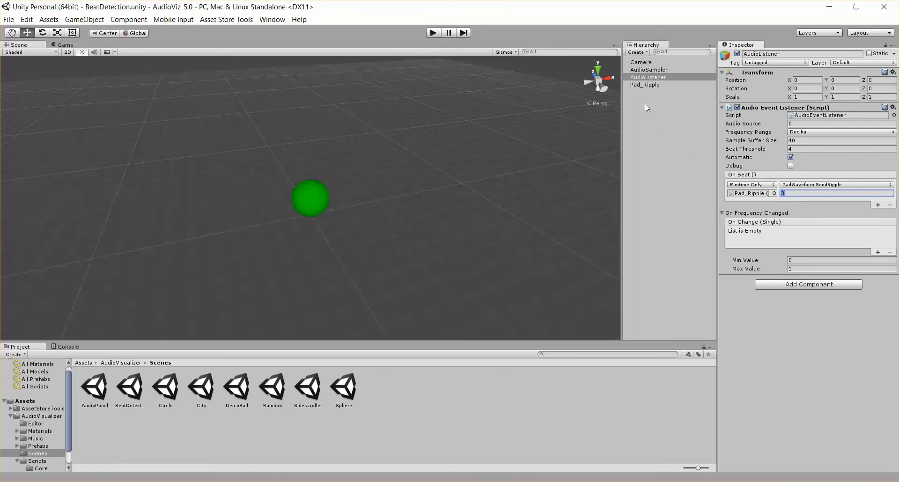
- Compare AudioSampler and AudioListener in the Hierarchy, then open the Frequency Range dropdown
click(654, 85)
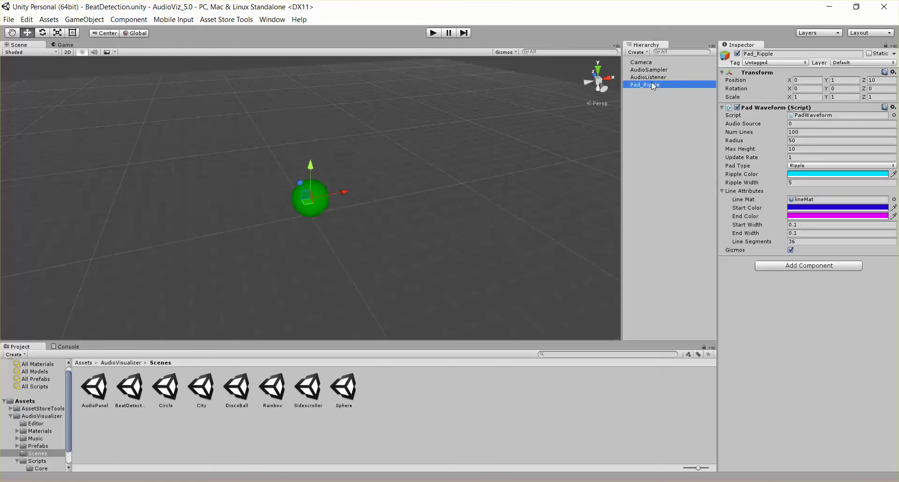
click(654, 77)
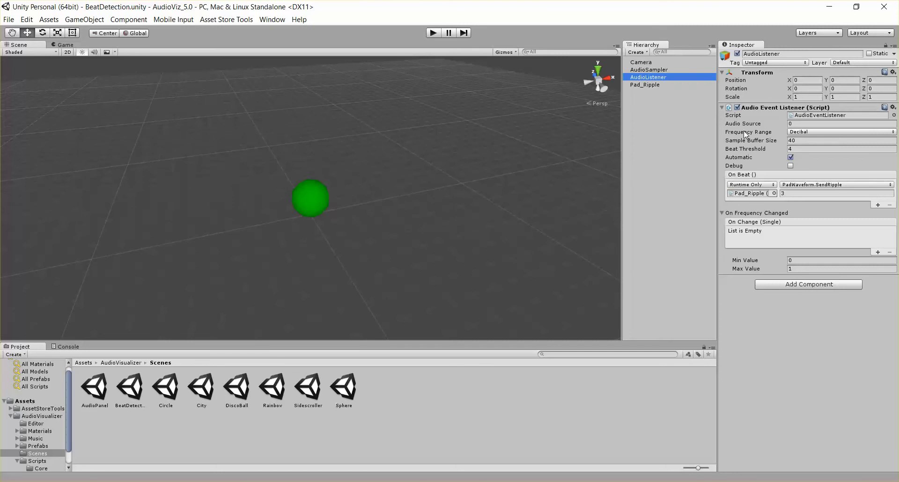
click(654, 71)
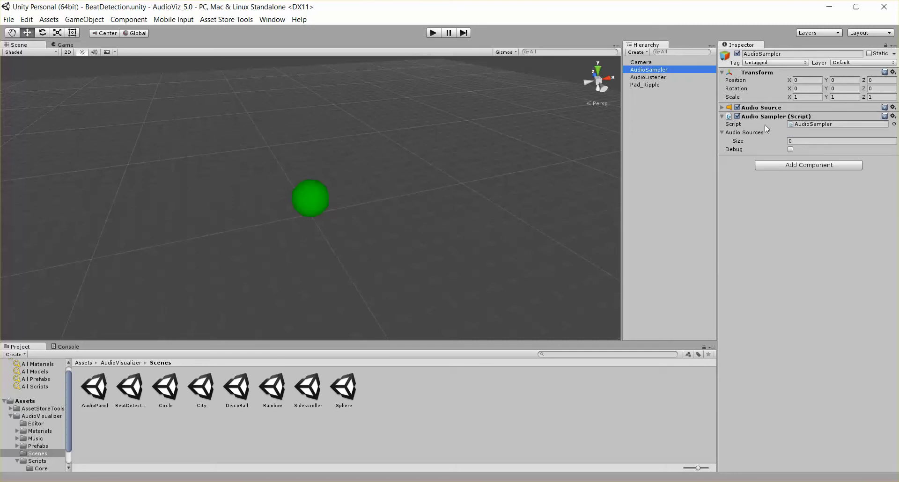
click(650, 78)
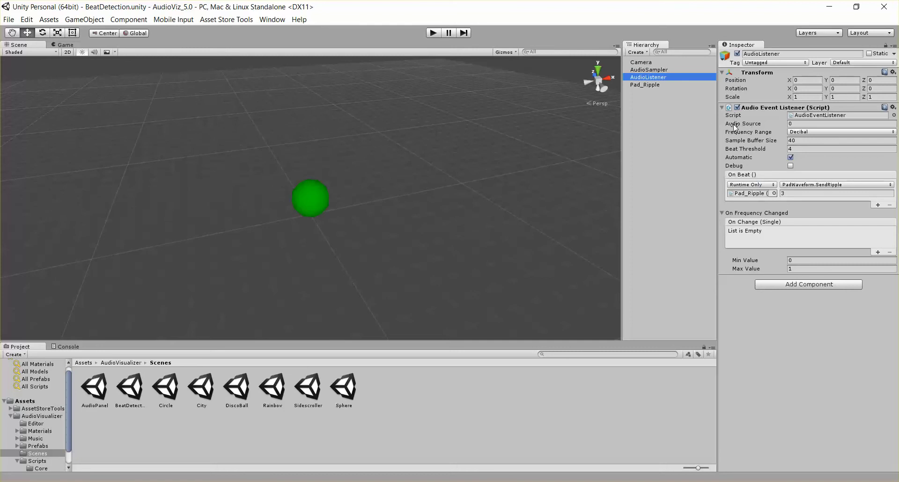
click(655, 70)
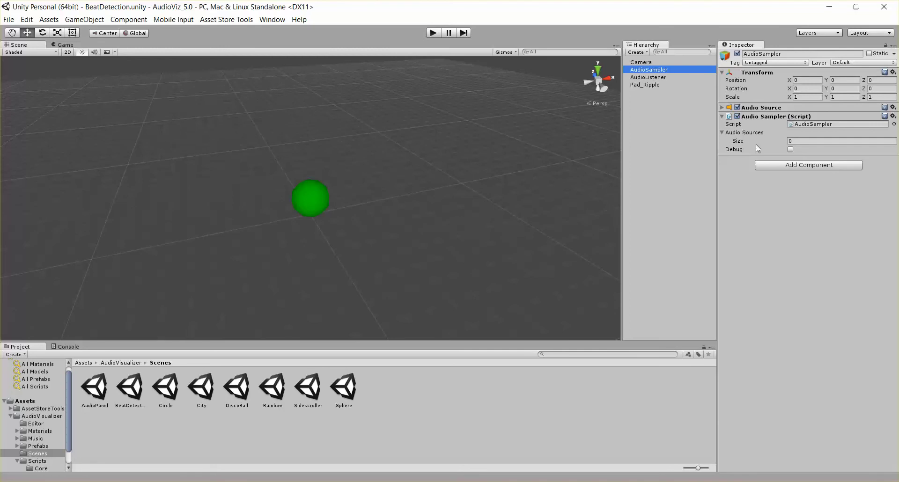
click(654, 78)
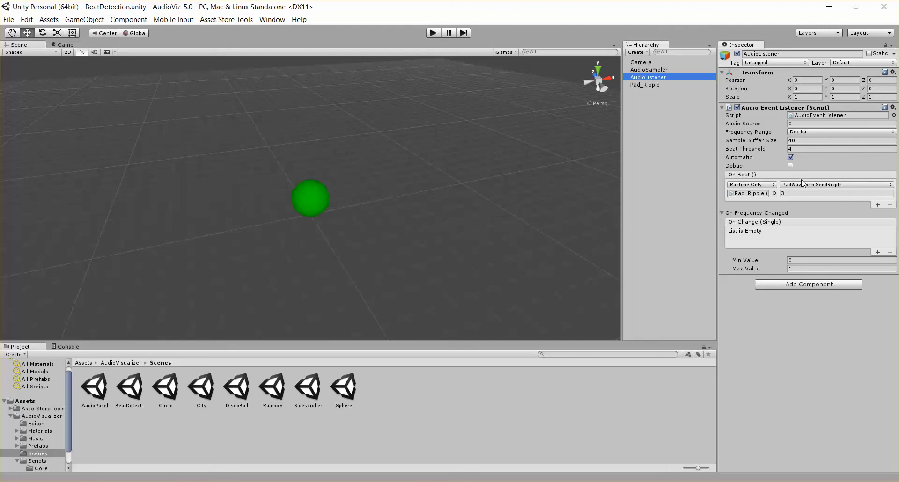
click(802, 132)
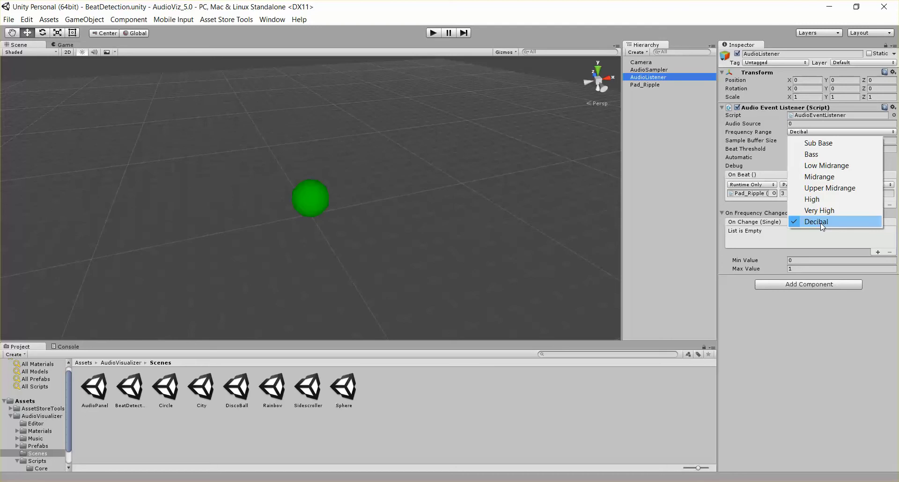
- Choose Bass as the Audio Event Listener's Frequency Range
click(822, 159)
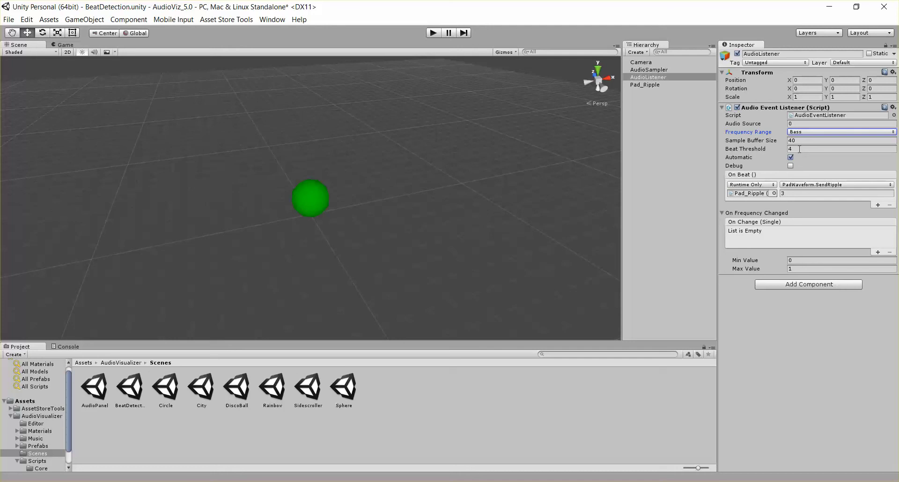
click(791, 158)
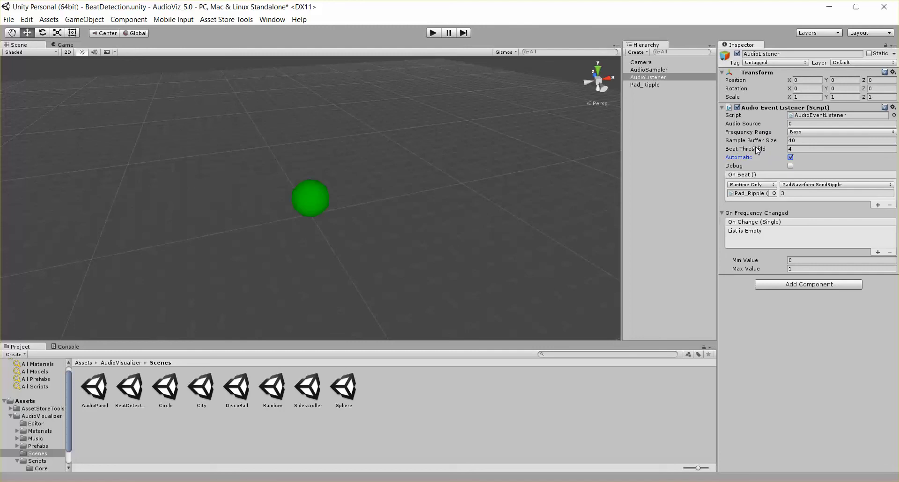
click(790, 157)
click(790, 158)
click(791, 166)
click(791, 166)
- Collapse On Frequency Changed, then add and remove On Beat responses to clear the list
click(723, 212)
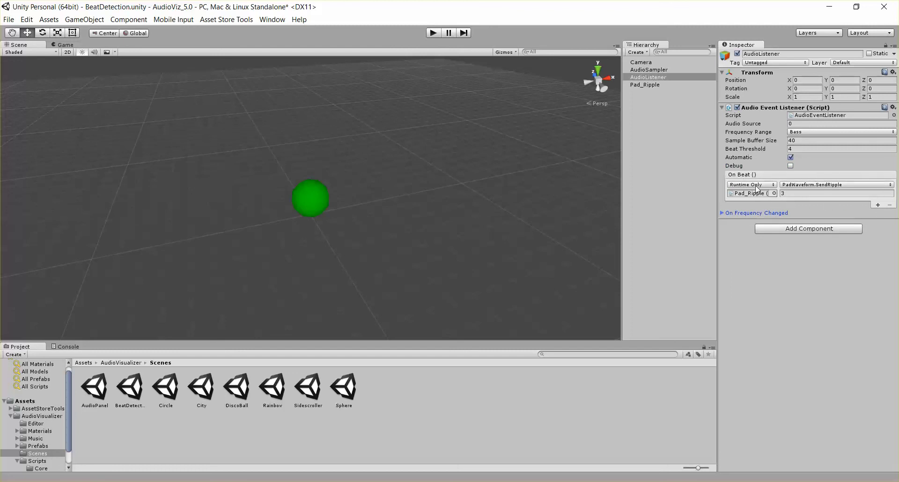
click(878, 205)
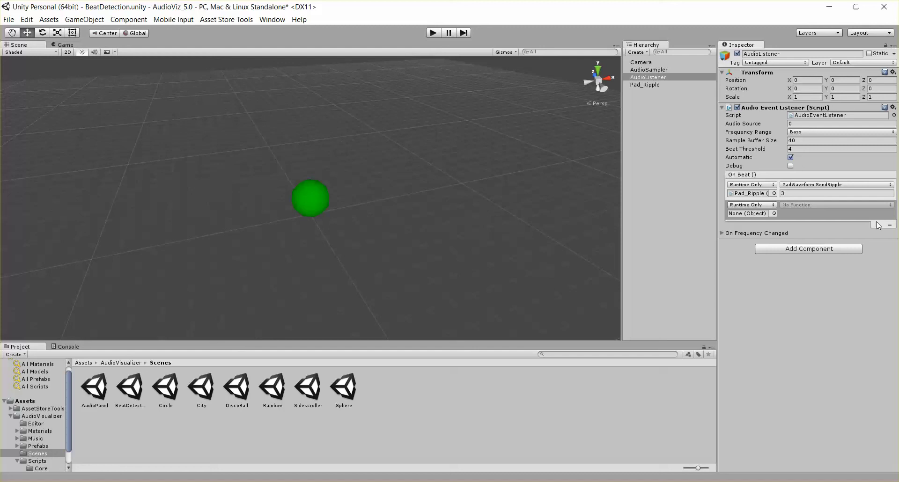
click(877, 224)
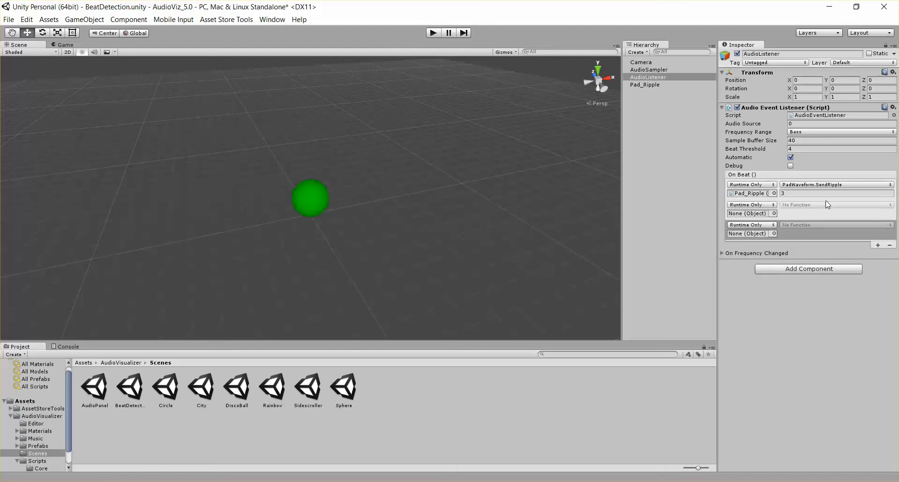
click(807, 230)
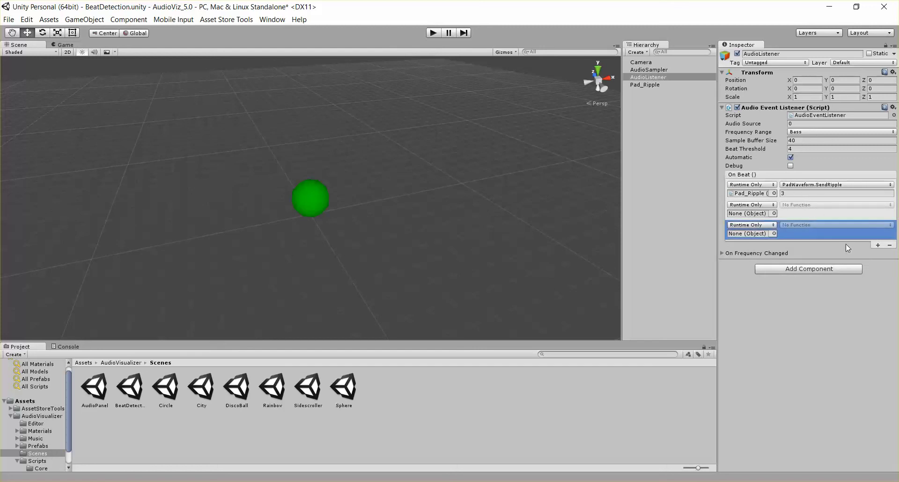
click(890, 245)
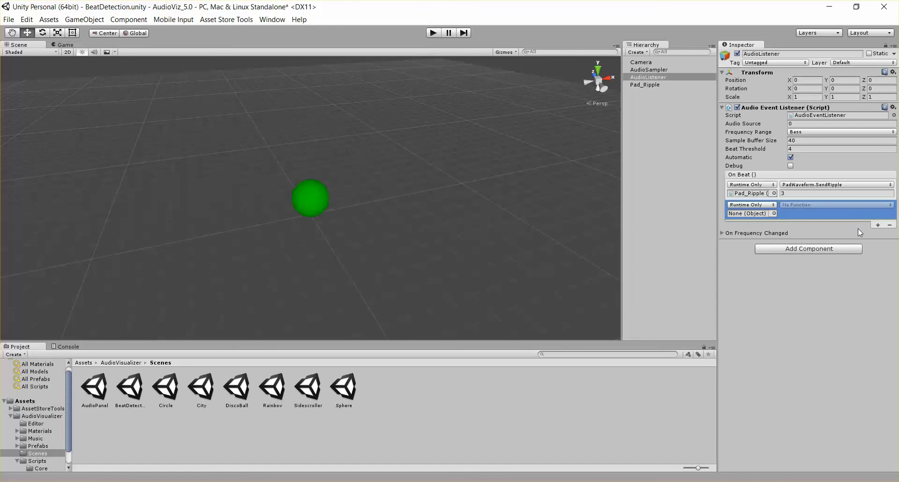
click(889, 228)
- Remove the last On Beat response, add a fresh one, and assign Pad_Ripple as its target
click(889, 205)
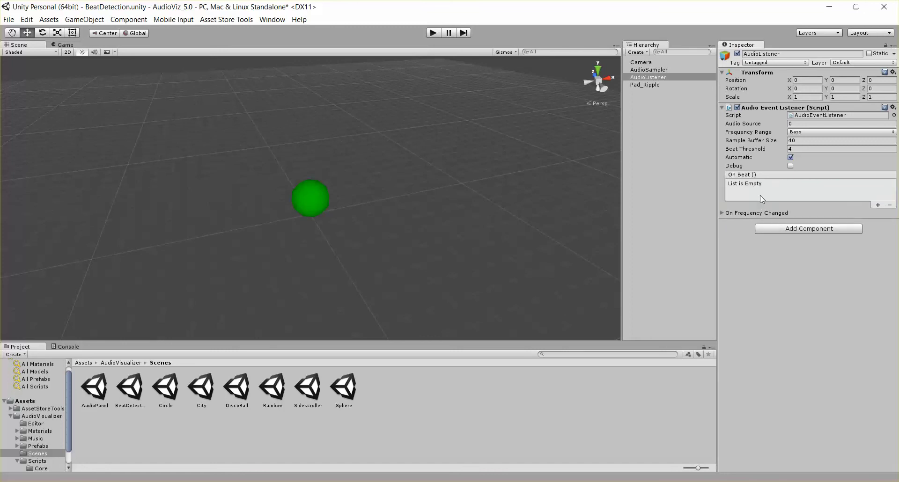
click(878, 205)
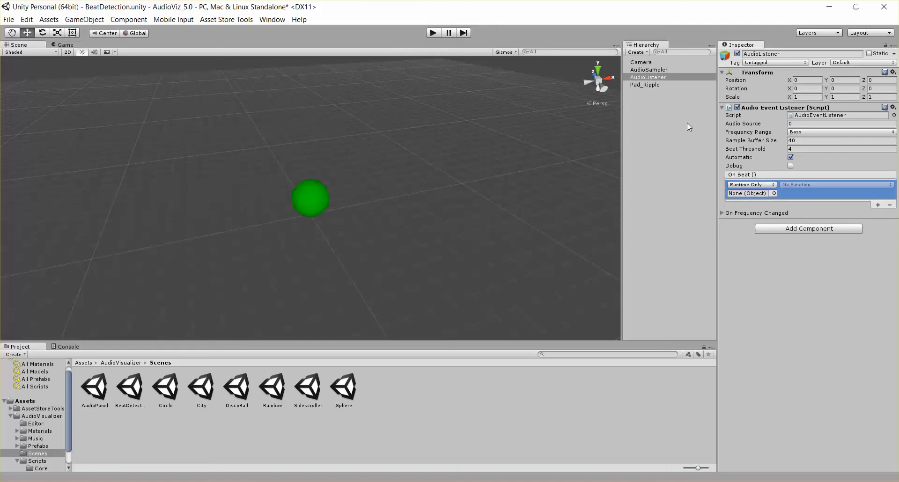
drag(656, 85, 749, 193)
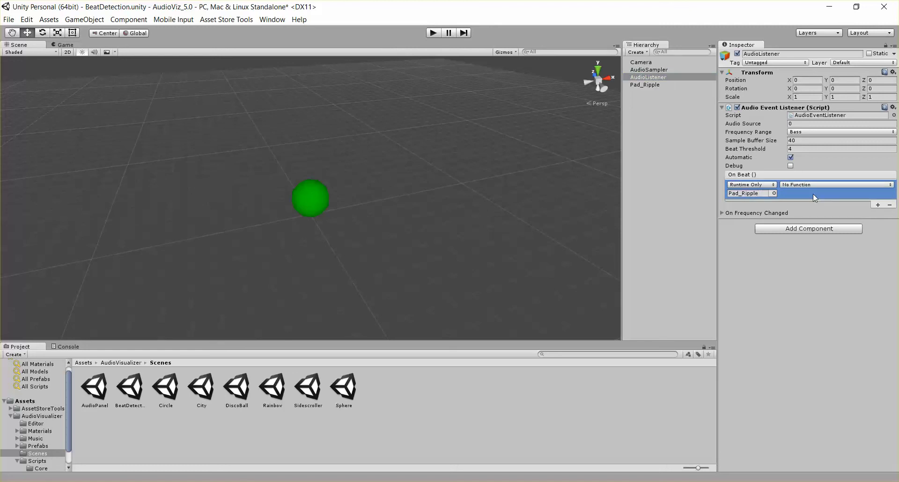
- Set the response to call PadWaveform.SendRipple with a value of 3
click(804, 185)
mouse_move(818, 233)
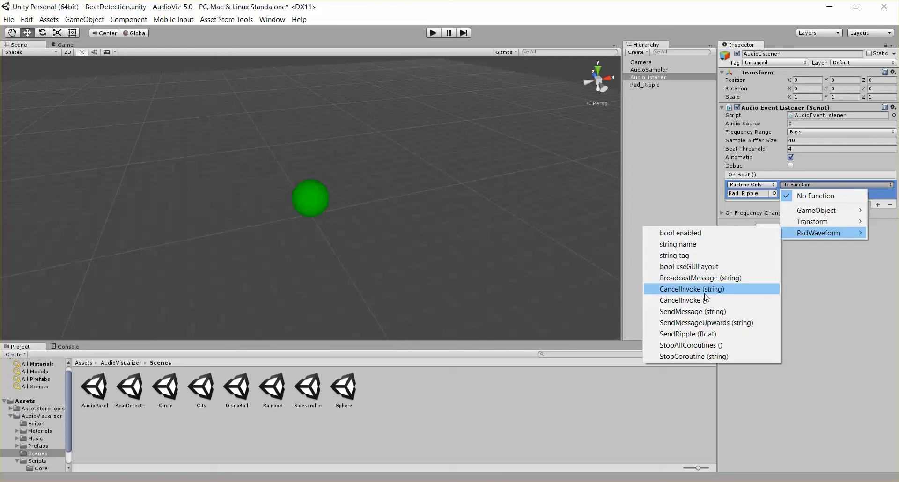
click(705, 332)
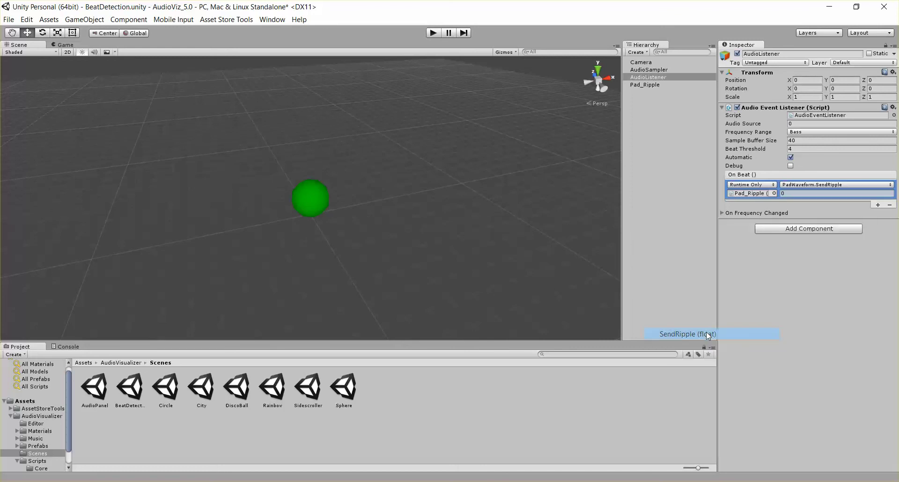
click(805, 194)
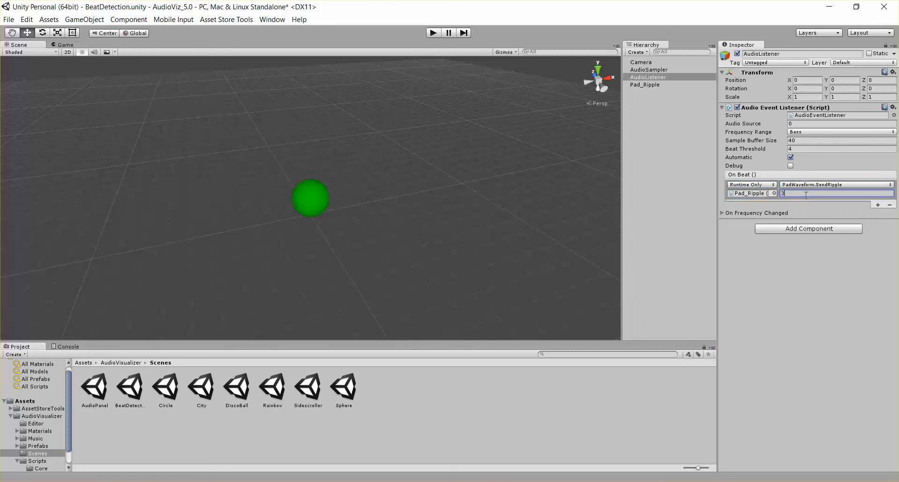
click(830, 290)
key(ctrl+p)
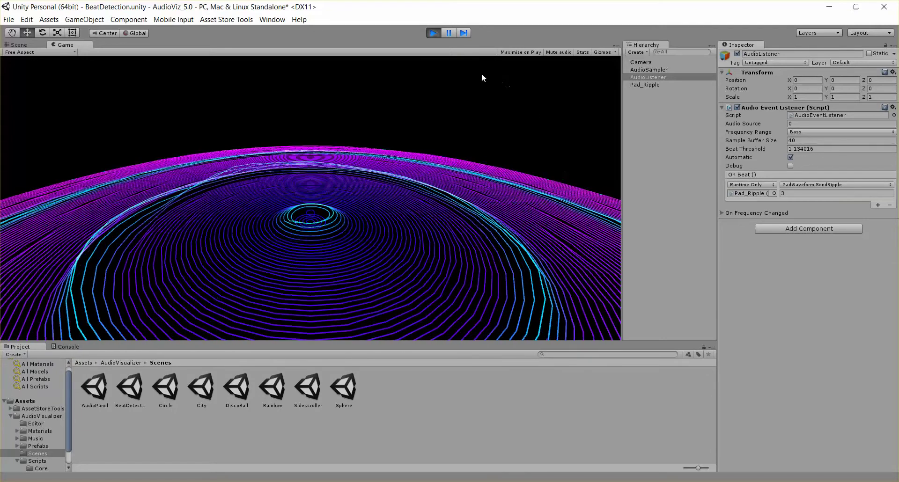
- Stop playback and set the Frequency Range to Decimal
click(434, 33)
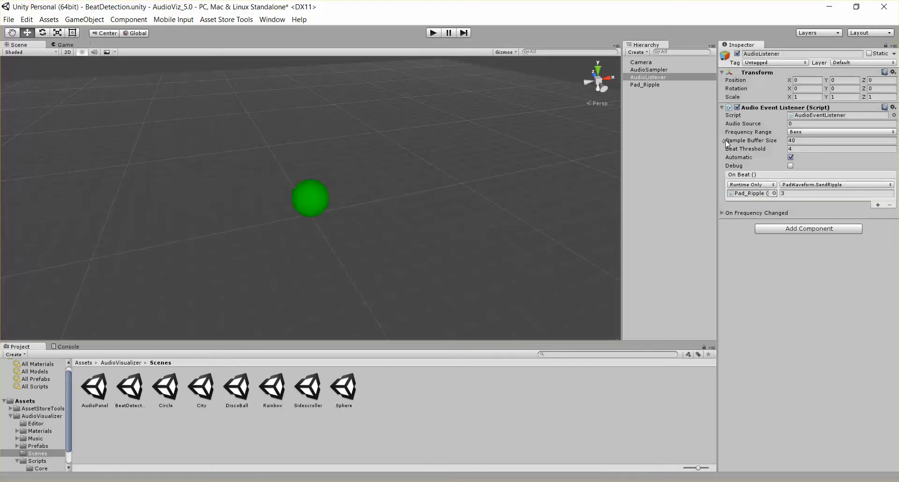
click(799, 134)
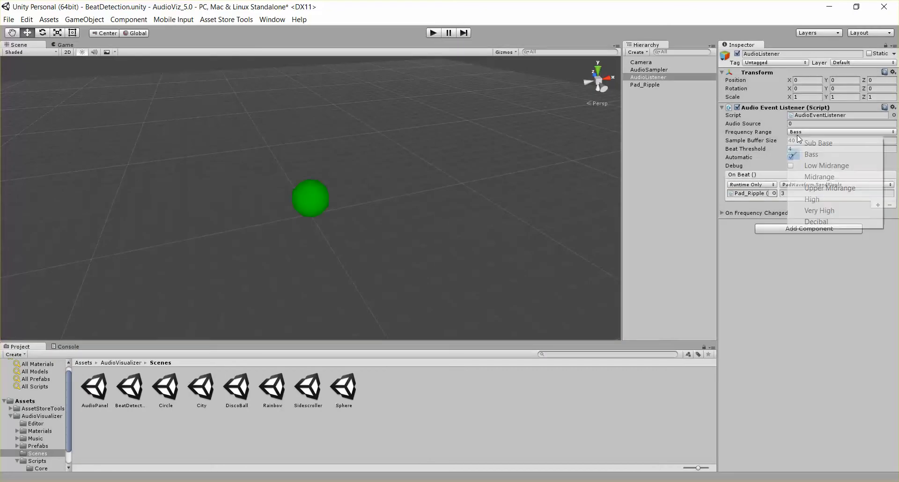
click(824, 222)
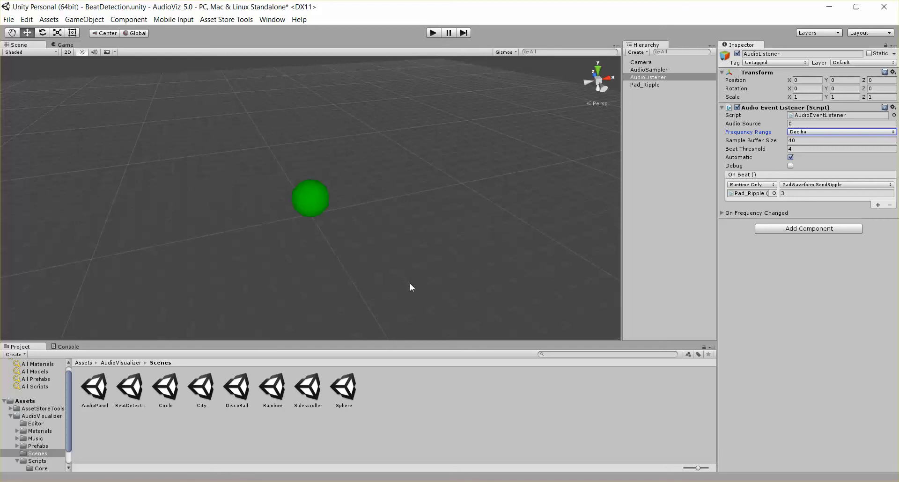
- Review AudioSampler, Pad_Ripple and AudioListener, then bring up the Asset Store page in the browser
click(656, 70)
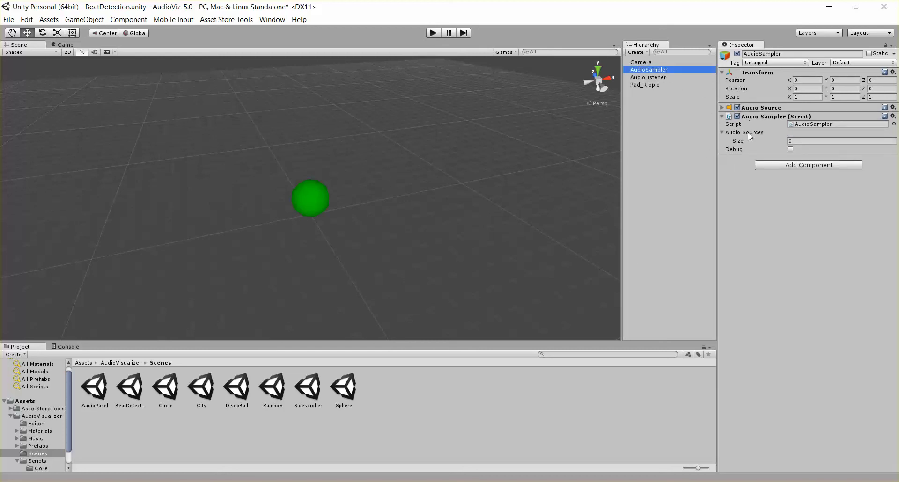
click(648, 78)
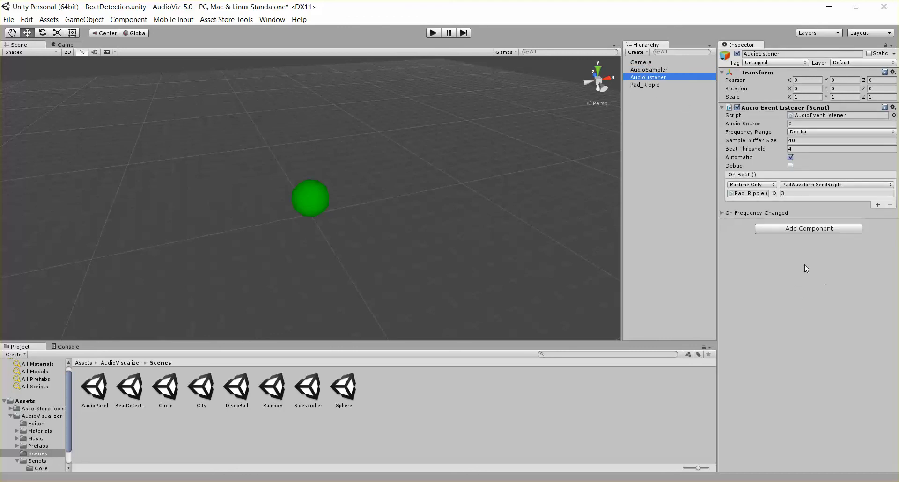
click(647, 83)
click(654, 78)
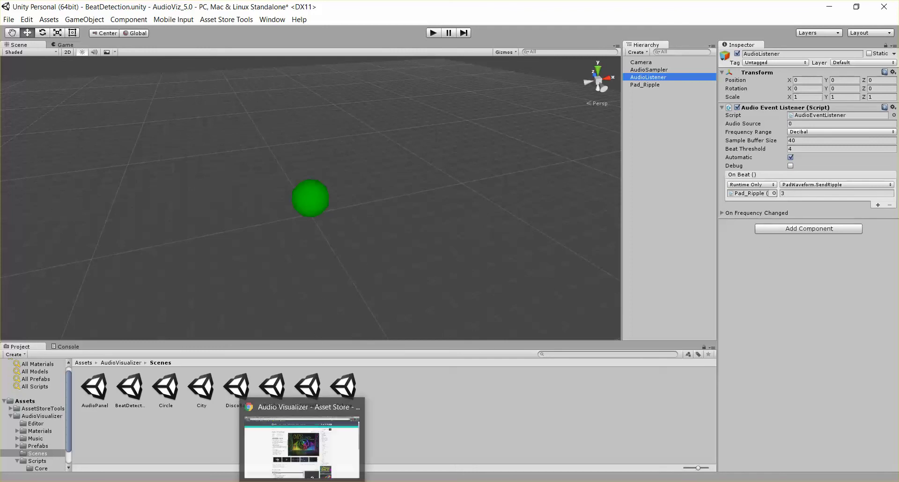
click(303, 437)
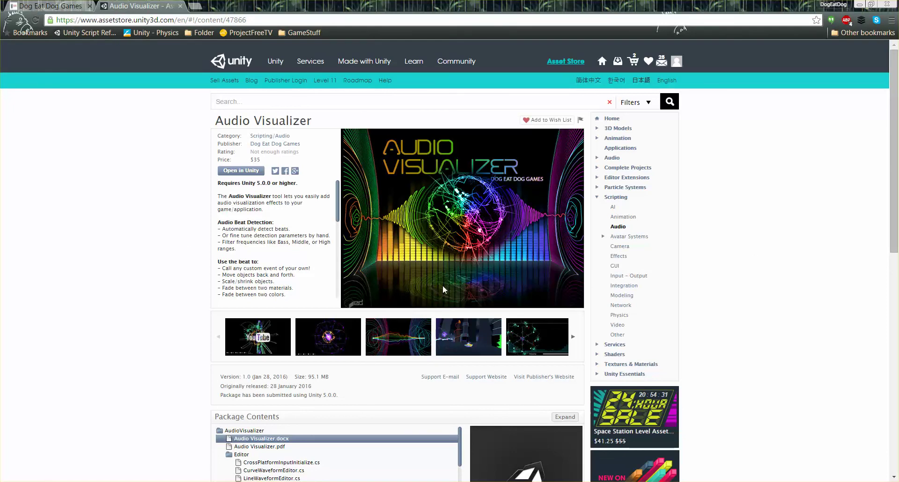
click(64, 5)
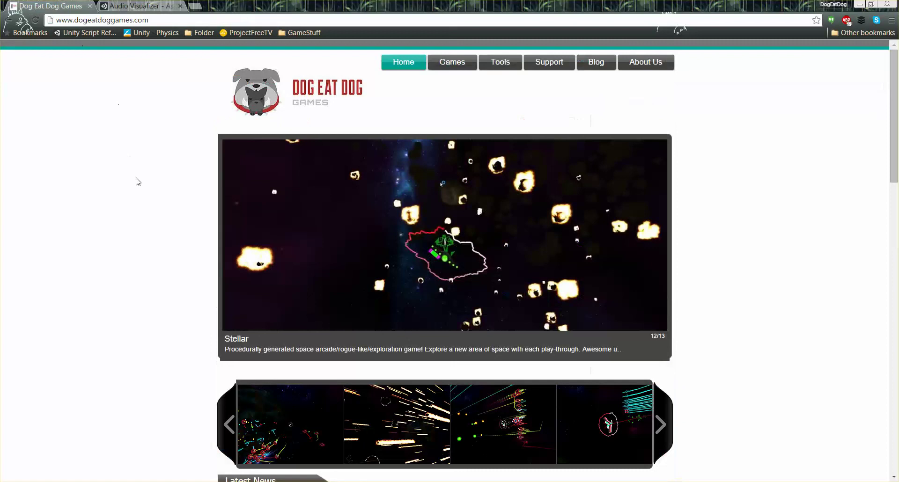
click(170, 19)
click(151, 126)
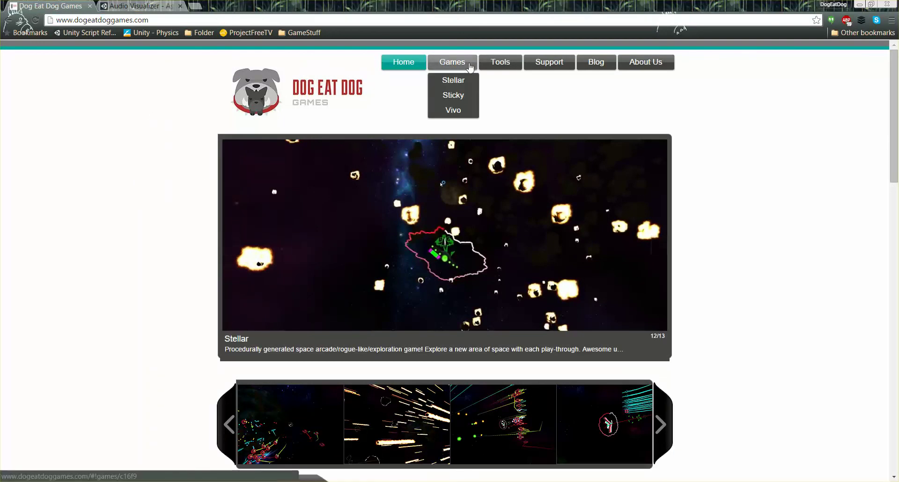
mouse_move(507, 63)
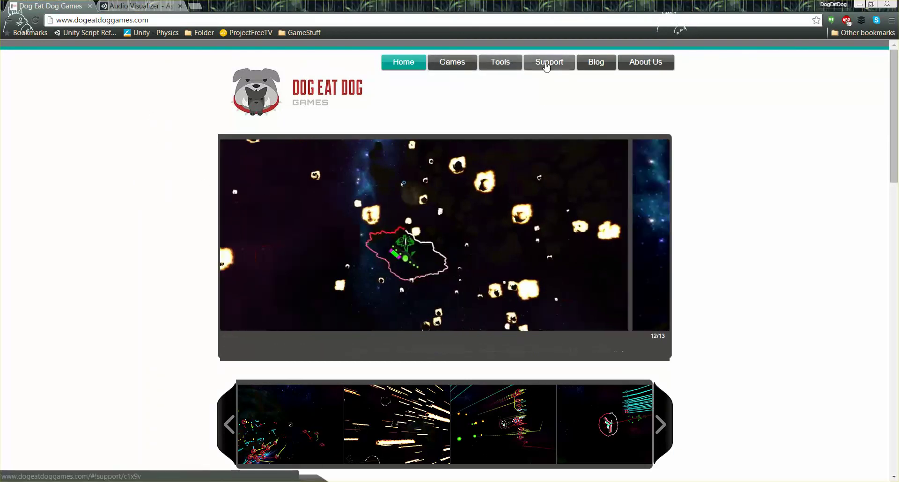